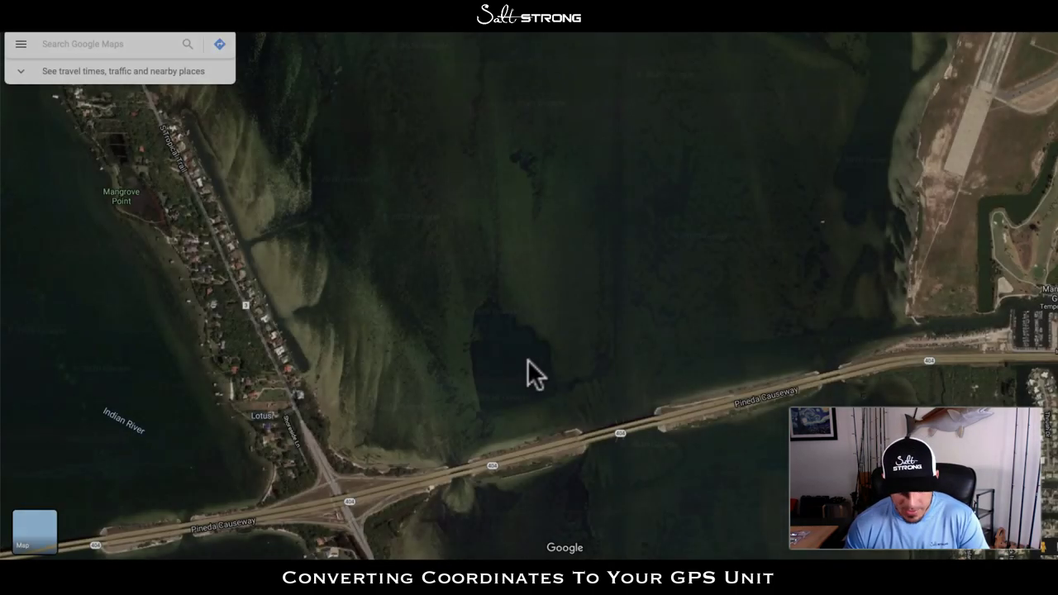
# - Drop a pin on the dark hole north of the Pineda Causeway to show 28.212883, -80.632592
pyautogui.moveTo(528, 359); pyautogui.dragTo(566, 360)
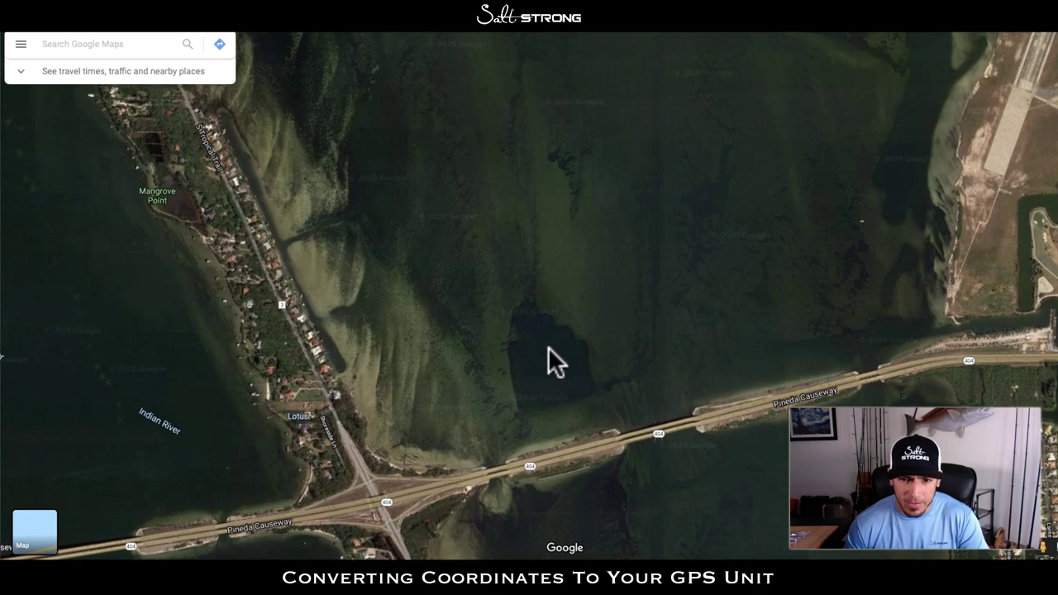
pyautogui.scroll(2, 550, 347)
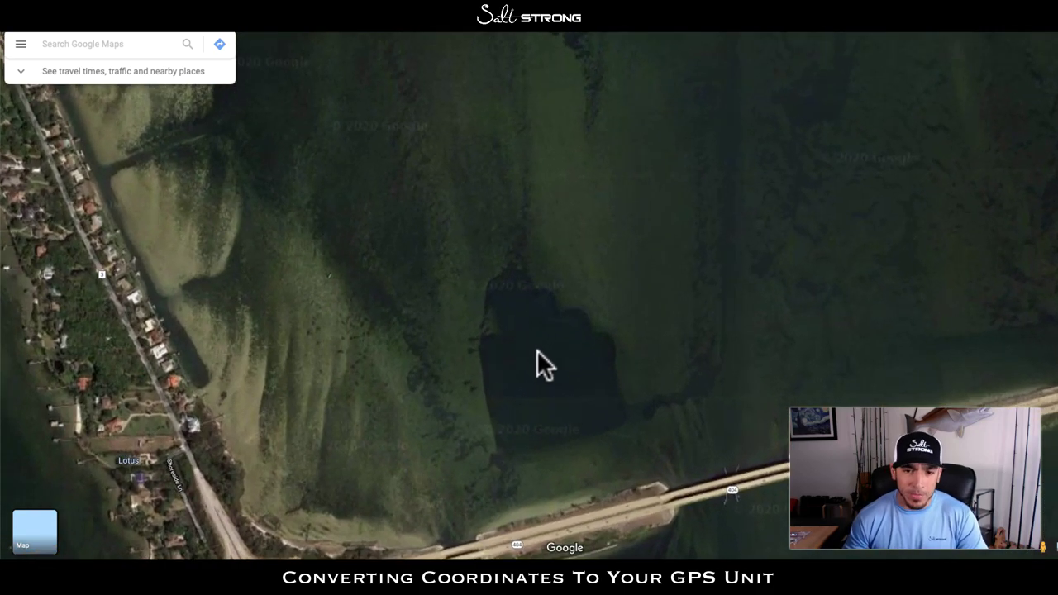
pyautogui.scroll(-1, 524, 351)
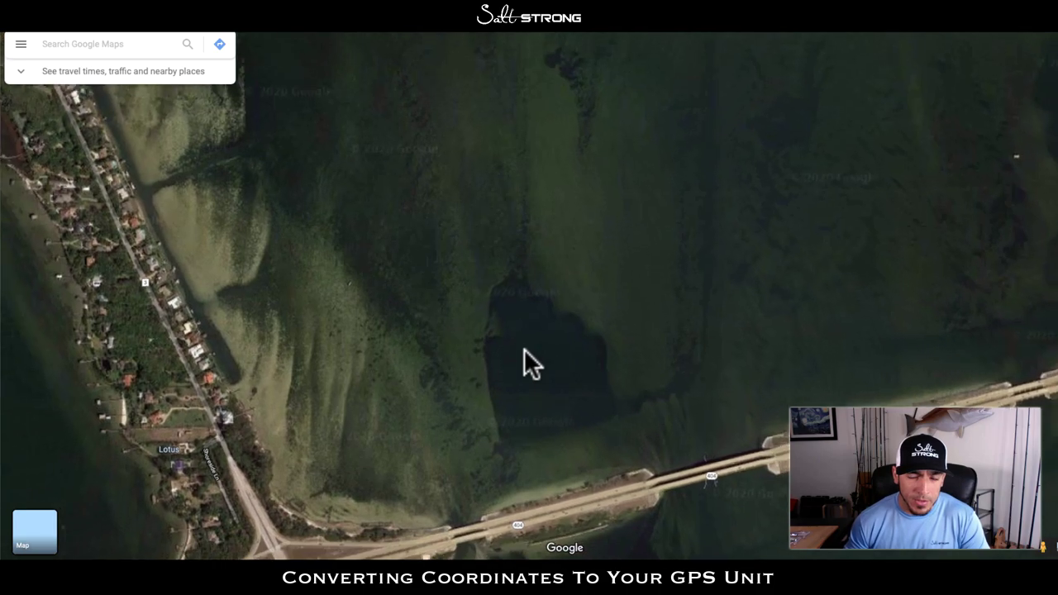
pyautogui.click(525, 350)
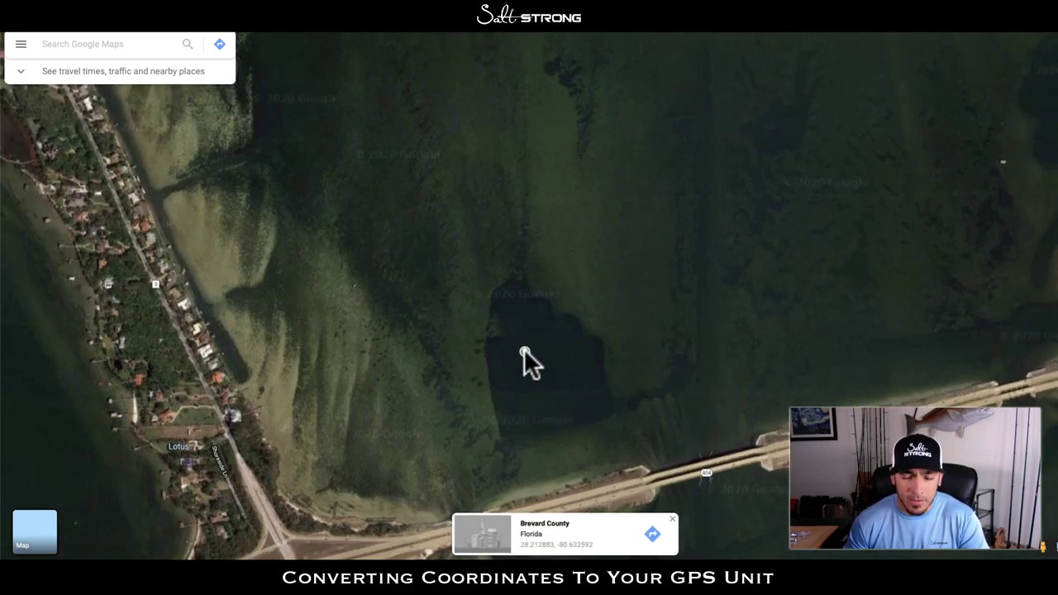
# - Load the pin's coordinates 28.212883, -80.632592 into the map search
pyautogui.click(544, 546)
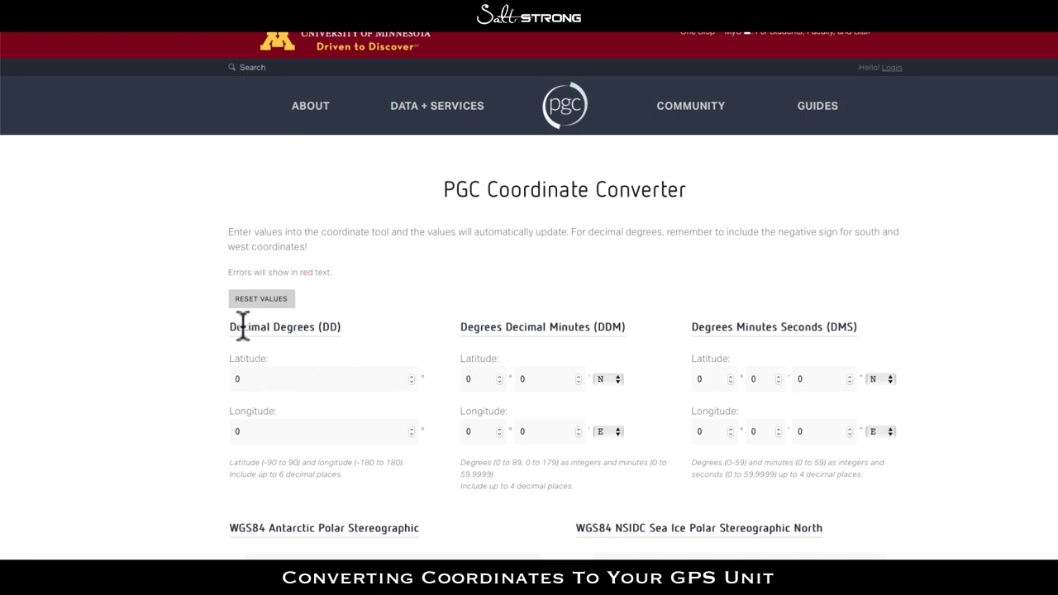
pyautogui.moveTo(231, 325); pyautogui.dragTo(338, 328)
pyautogui.click(369, 339)
pyautogui.moveTo(693, 328); pyautogui.dragTo(870, 331)
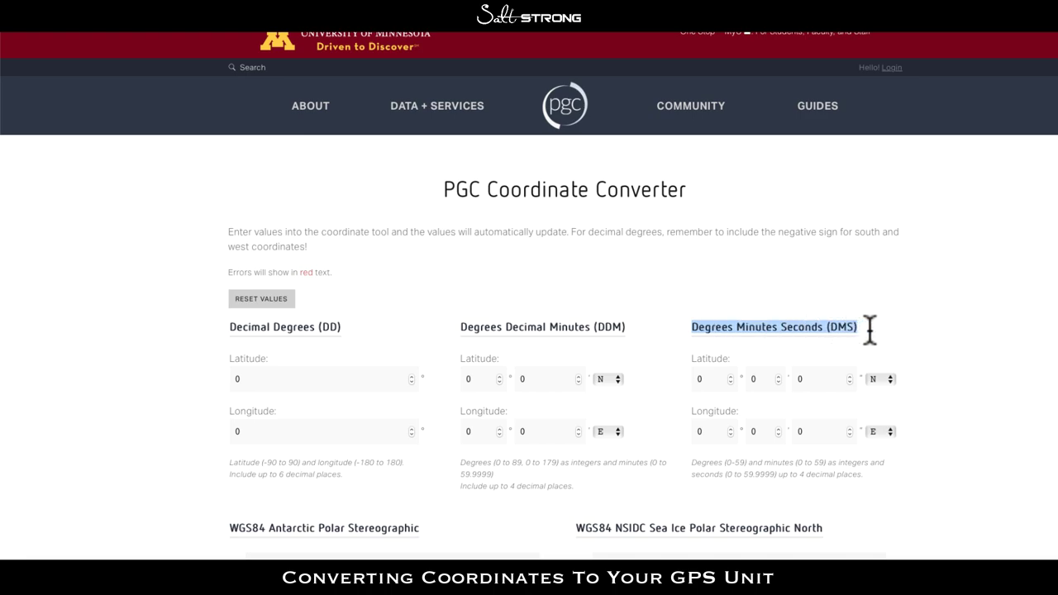
pyautogui.click(653, 321)
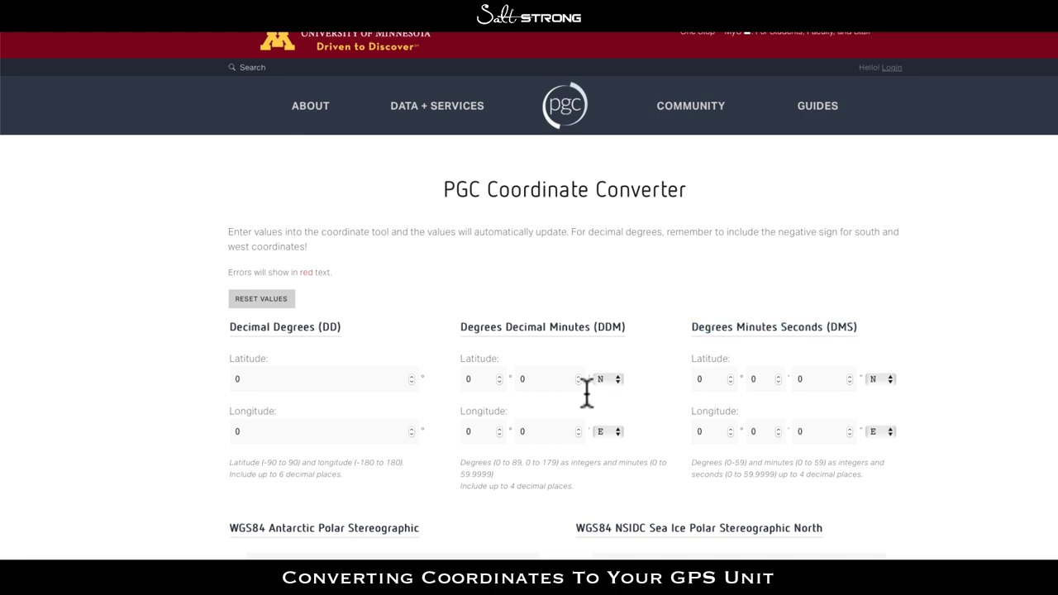
pyautogui.moveTo(459, 325); pyautogui.dragTo(637, 331)
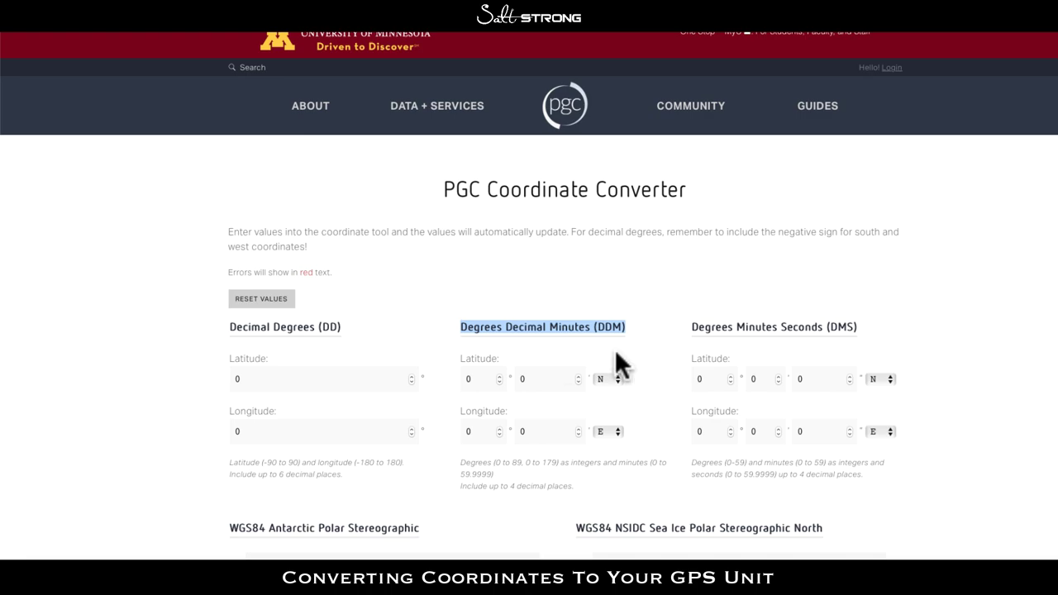
pyautogui.click(564, 344)
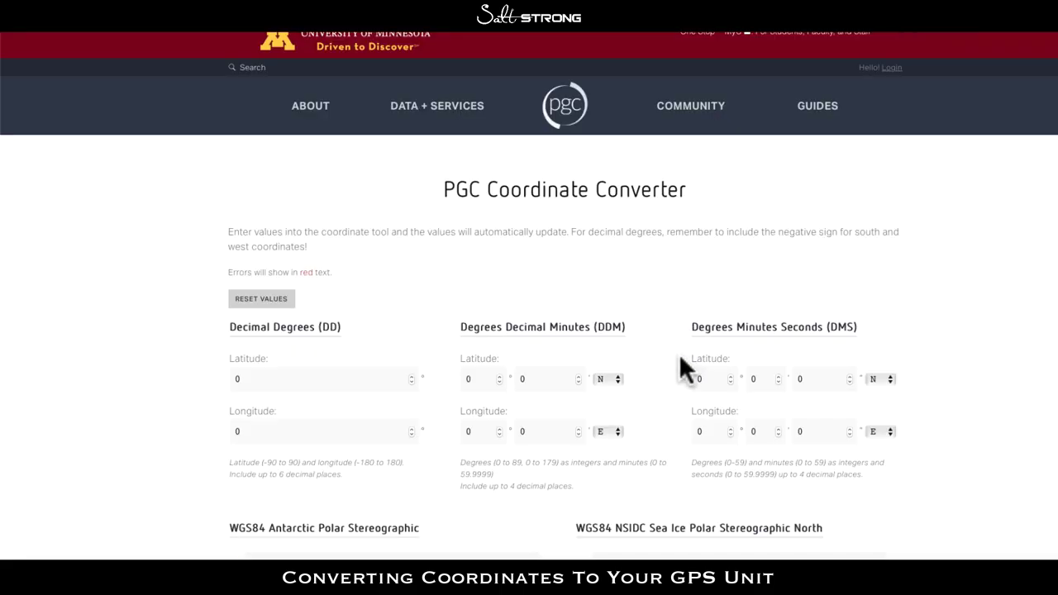
# - Enter DMS latitude 28° 12′ 46.4″ with hemisphere N
pyautogui.click(707, 379)
pyautogui.press('BackSpace')
pyautogui.write('28')
pyautogui.press('Tab')
pyautogui.write('12')
pyautogui.press('Tab')
pyautogui.write('46.4')
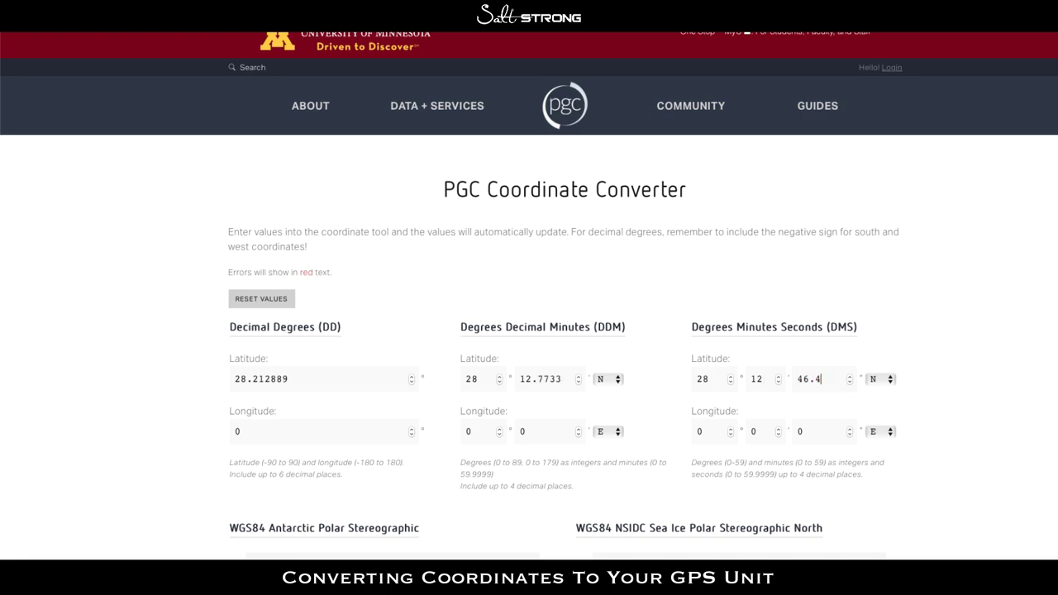
pyautogui.click(890, 377)
pyautogui.click(880, 380)
# - Enter DMS longitude 80° 37′ 57.3″ and set its hemisphere to W
pyautogui.click(710, 433)
pyautogui.press('BackSpace')
pyautogui.write('80')
pyautogui.click(769, 432)
pyautogui.press('BackSpace')
pyautogui.write('37')
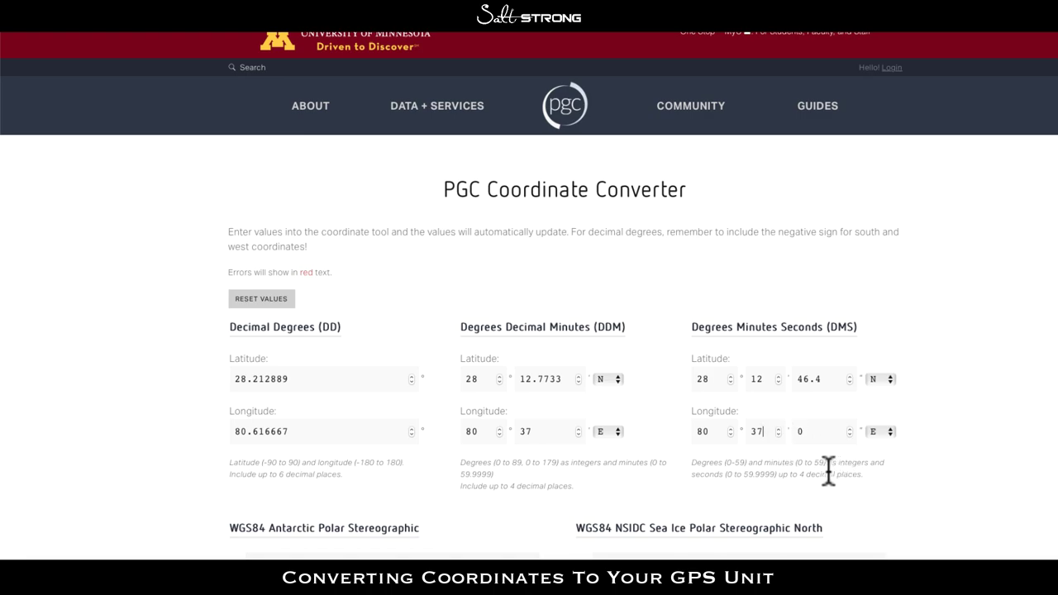
pyautogui.click(816, 434)
pyautogui.press('BackSpace')
pyautogui.write('57.3')
pyautogui.click(888, 426)
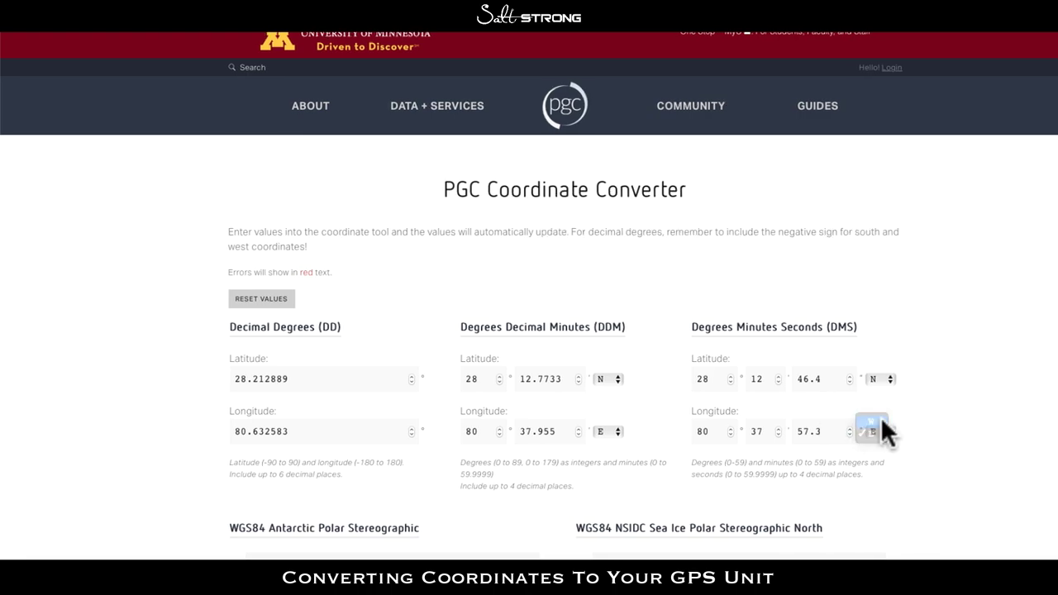
pyautogui.click(880, 419)
pyautogui.moveTo(539, 378); pyautogui.dragTo(572, 379)
pyautogui.write('7733')
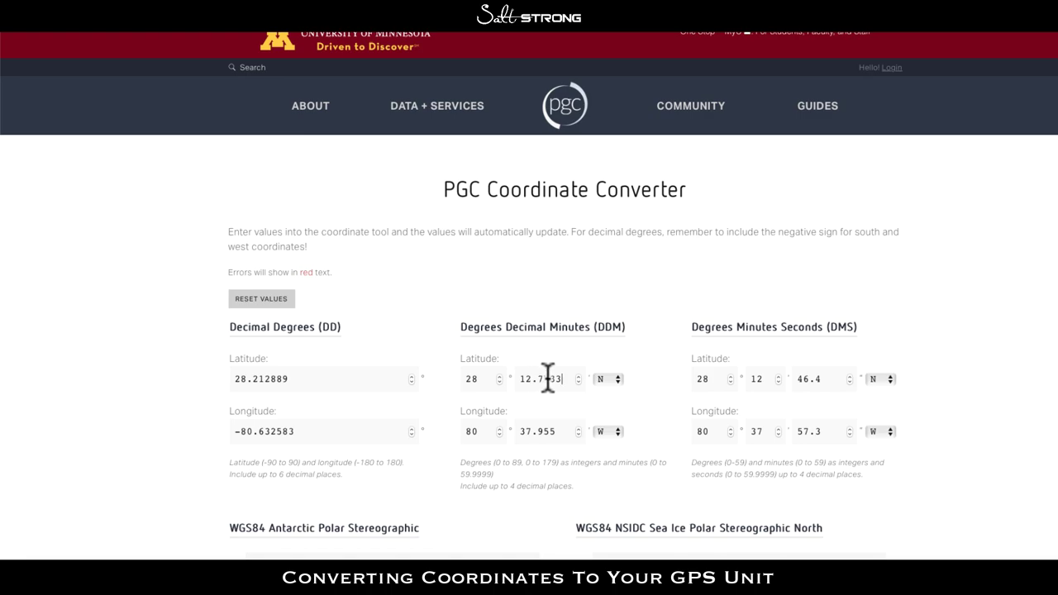